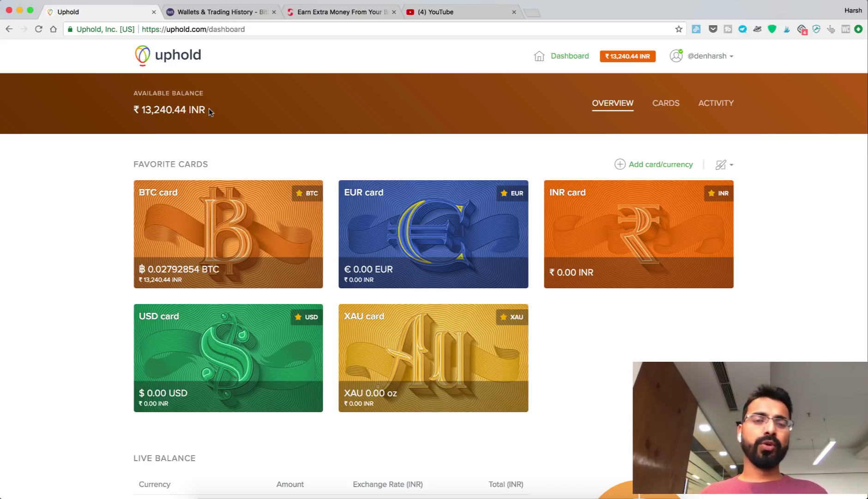
Copy the Bitcoin (BTC) deposit address from the Bitbns Wallets page's Receive dialog
scroll(201, 122, down, 2)
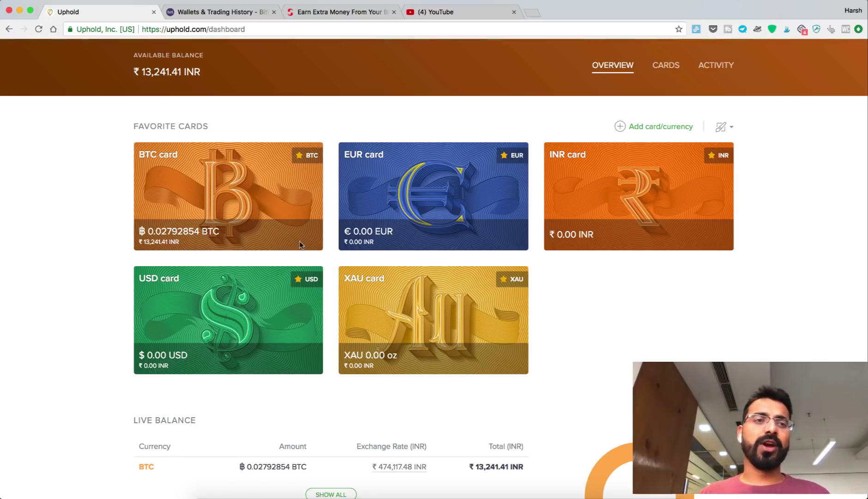
click(193, 14)
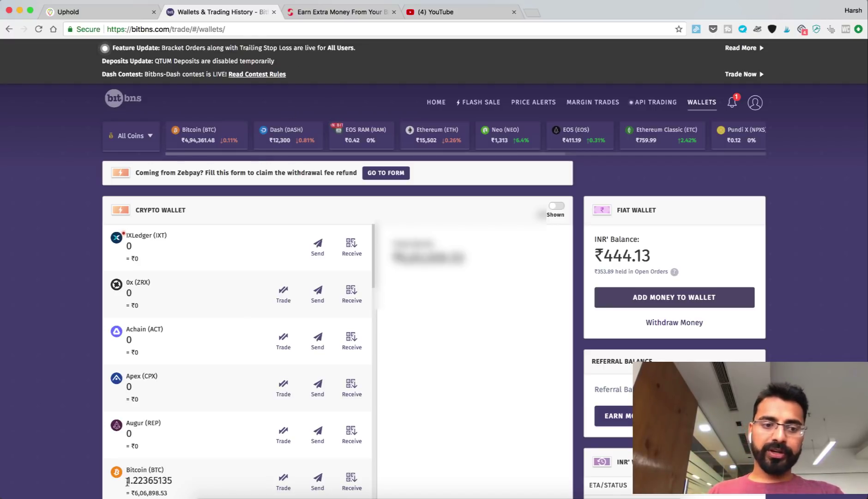
drag(127, 481, 180, 483)
click(182, 483)
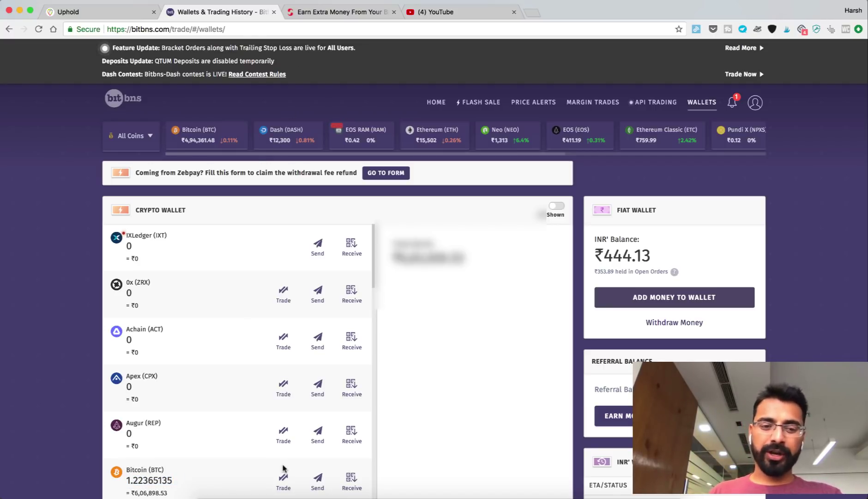
click(350, 481)
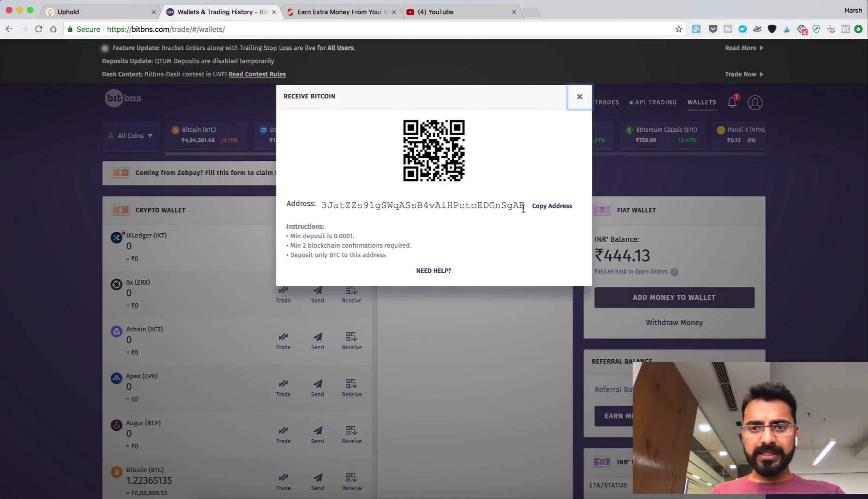
click(552, 205)
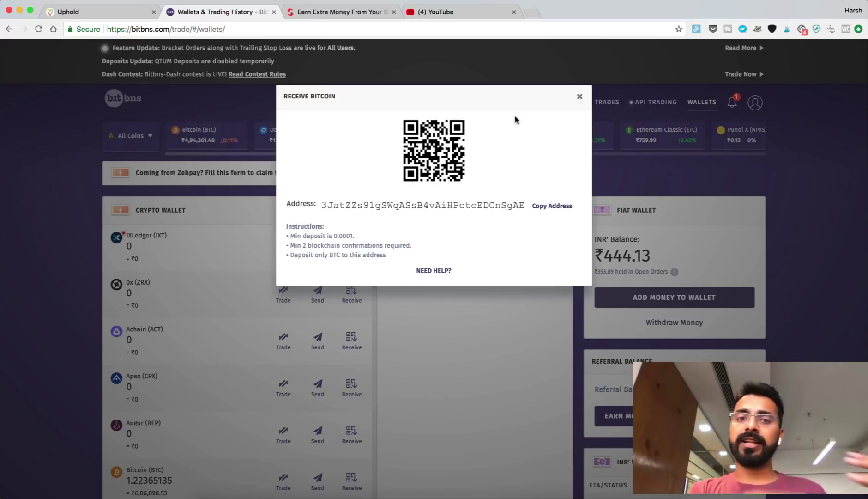
Start a Bitcoin send from the Uphold BTC card with the pasted Bitbns address, then recheck it in Bitbns
click(93, 13)
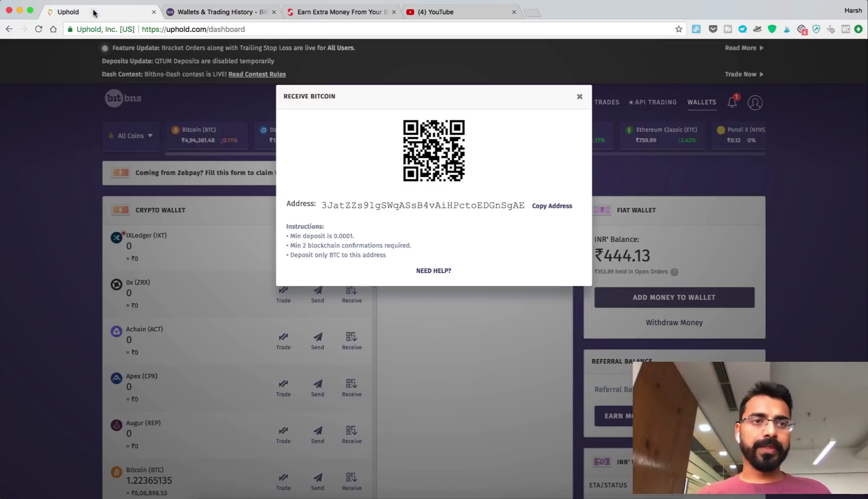
click(231, 192)
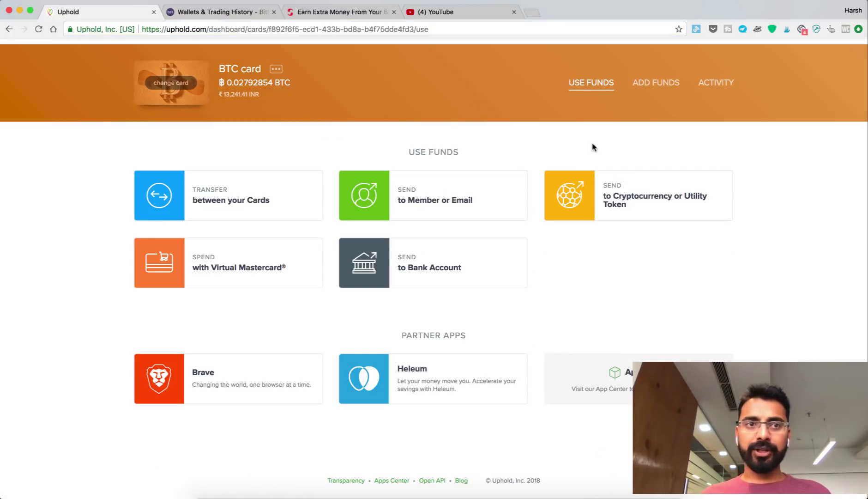
click(631, 200)
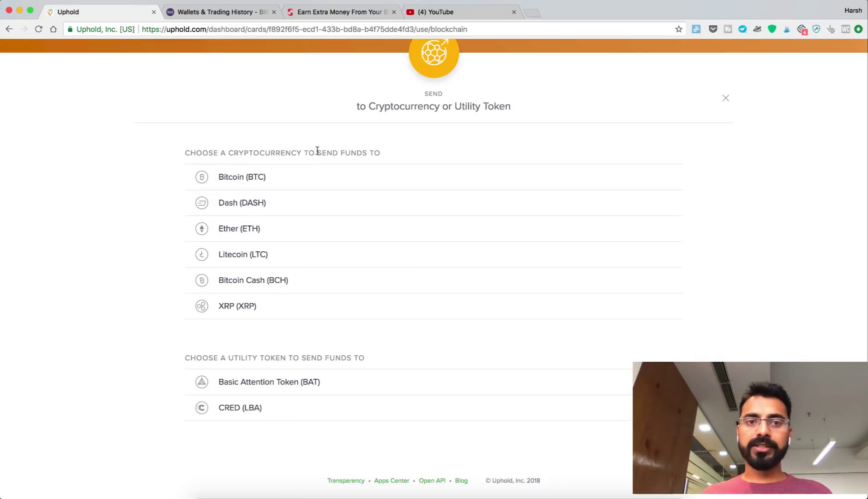
click(280, 177)
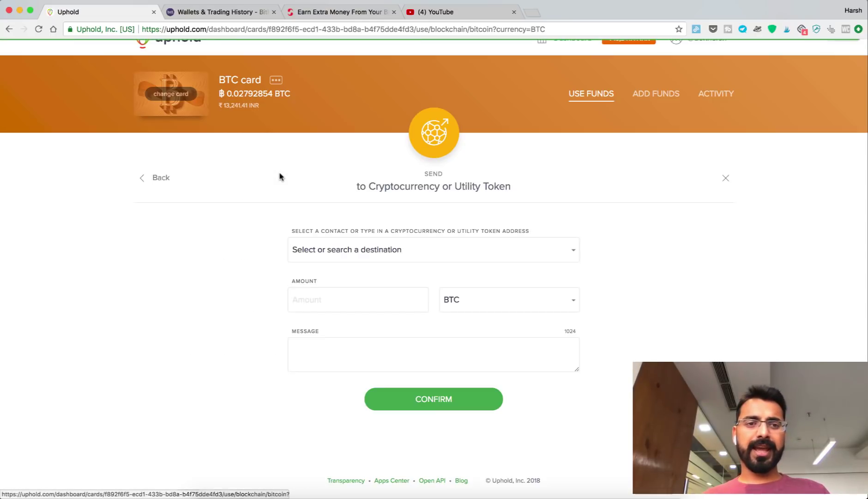
click(367, 251)
key(super+v)
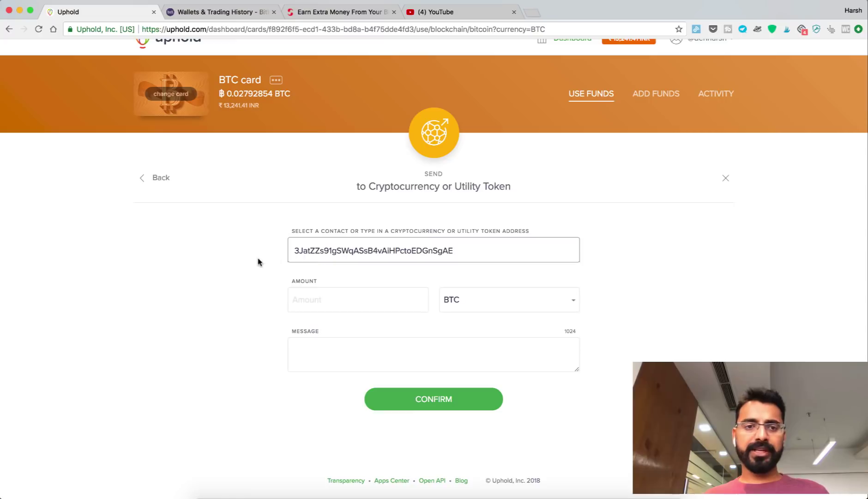
click(200, 13)
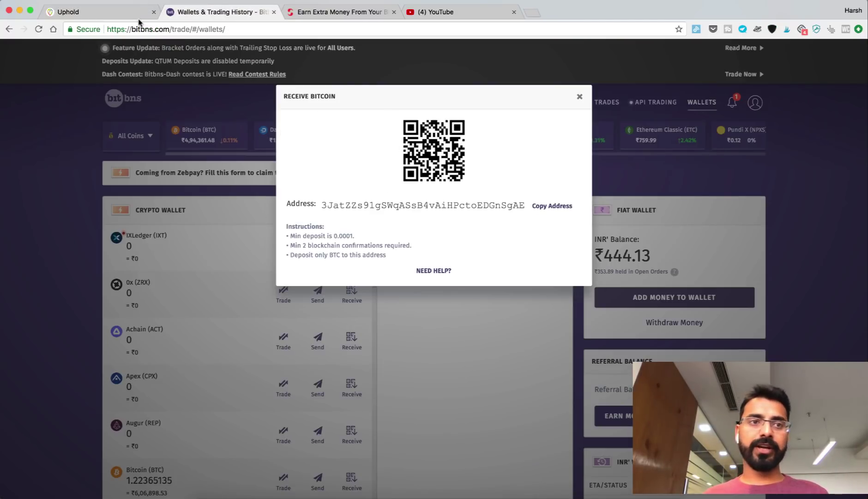
Send all available BTC card funds with the message 'Uphold-BitbNS', noting the 0.0002 BTC network fee
click(123, 17)
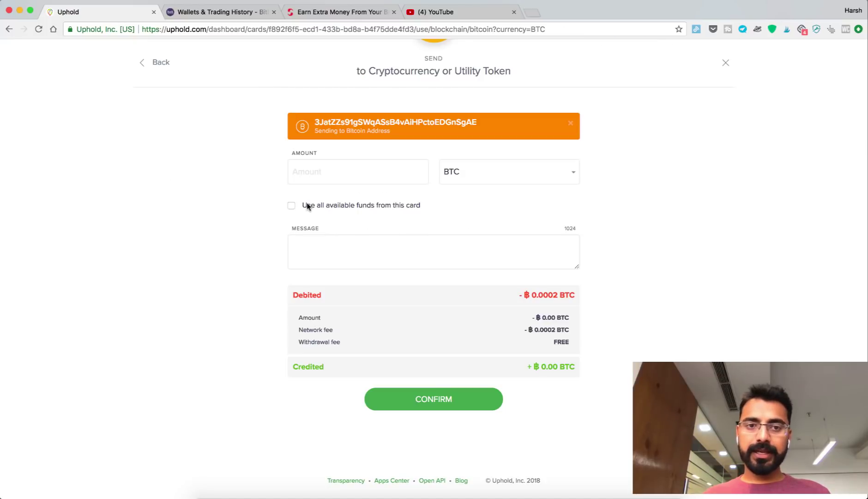
click(291, 205)
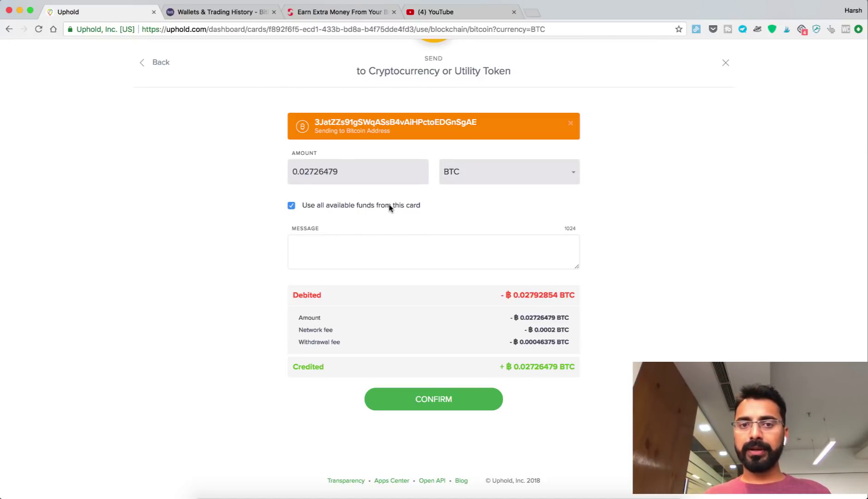
click(386, 243)
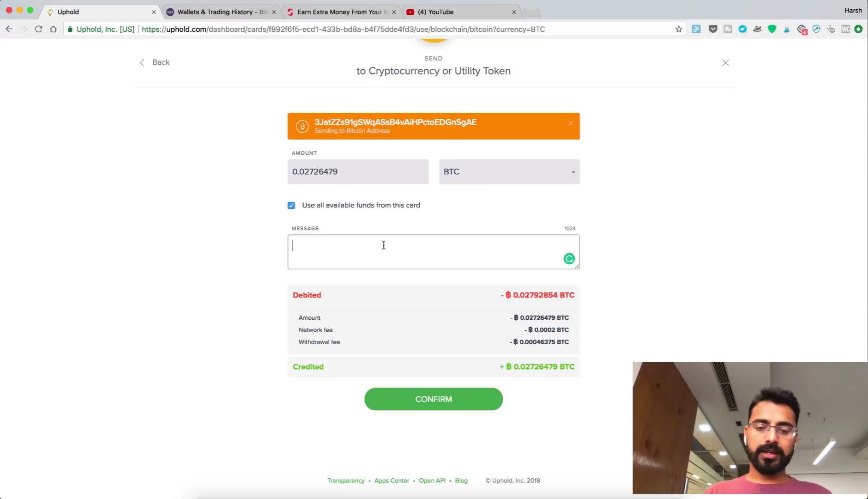
text(Uphold-)
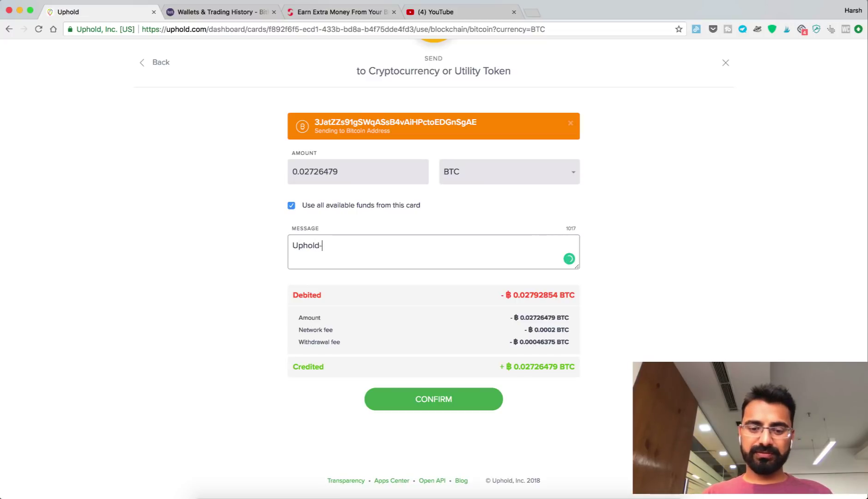
text(BitbNS)
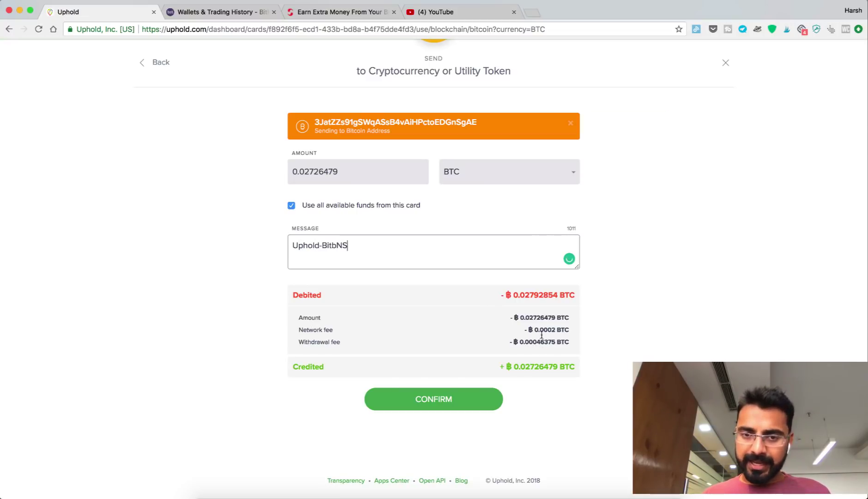
drag(570, 330, 528, 329)
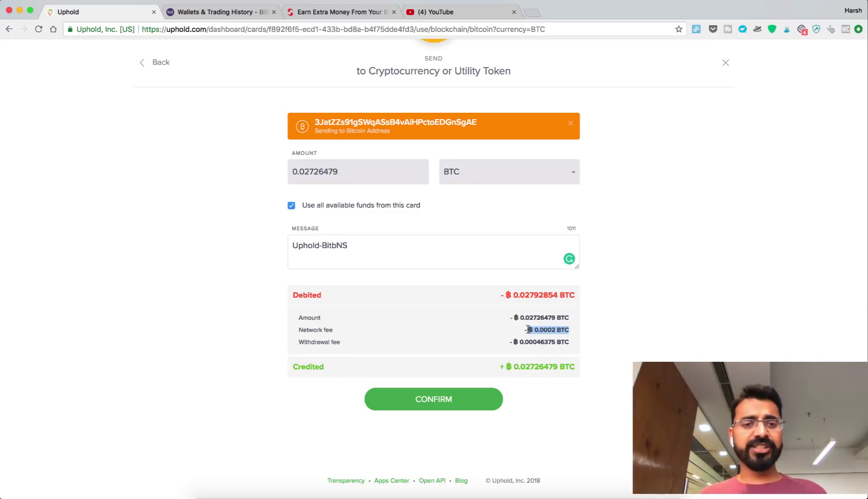
click(529, 329)
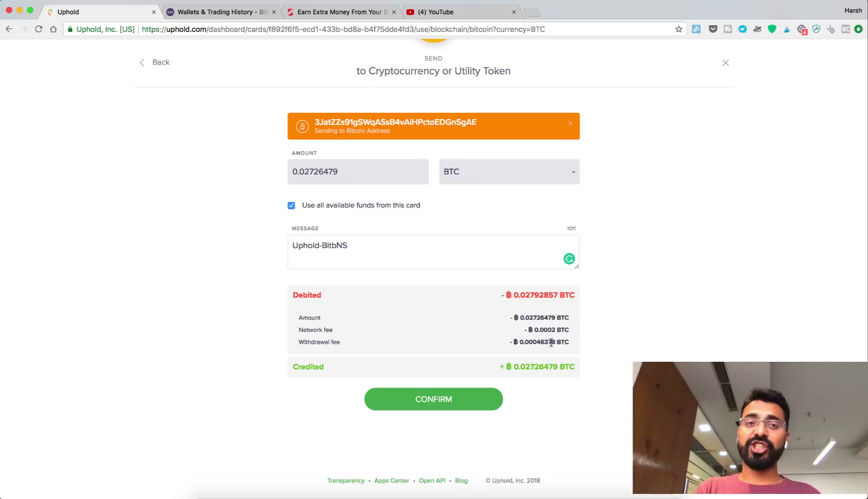
Confirm the 0.02726479 BTC withdrawal to the Bitbns address using the Authy verification code
click(433, 407)
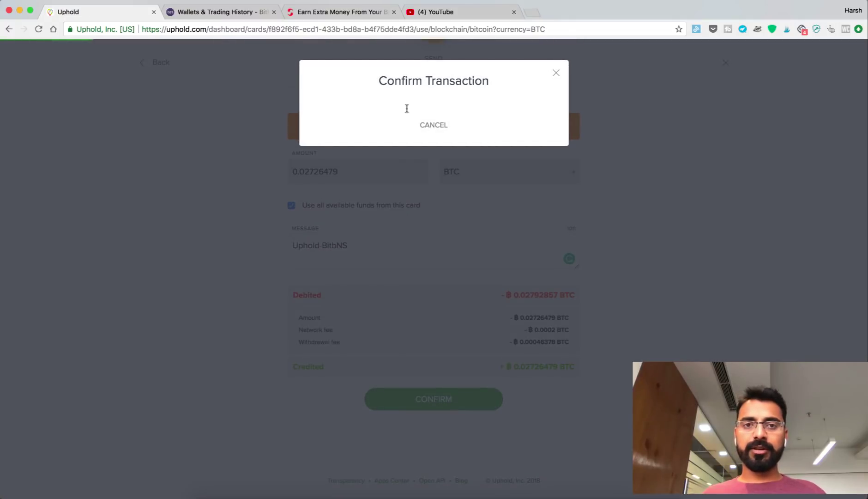
scroll(442, 260, down, 2)
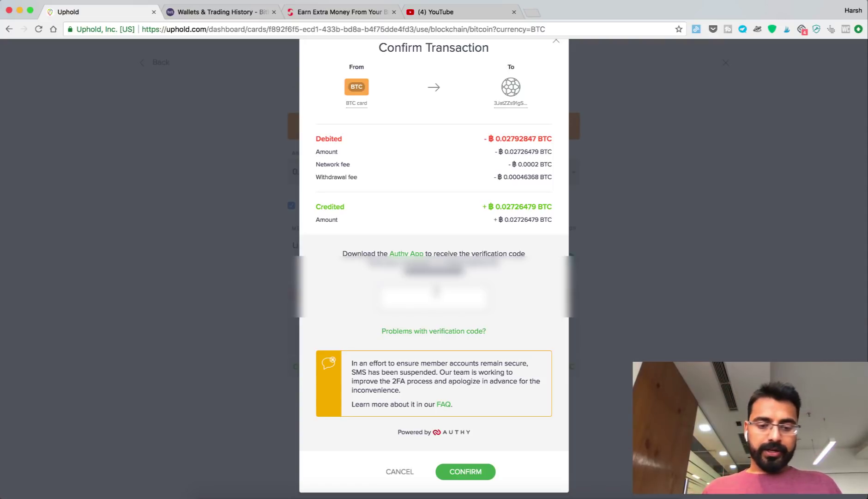
click(436, 290)
text(123456)
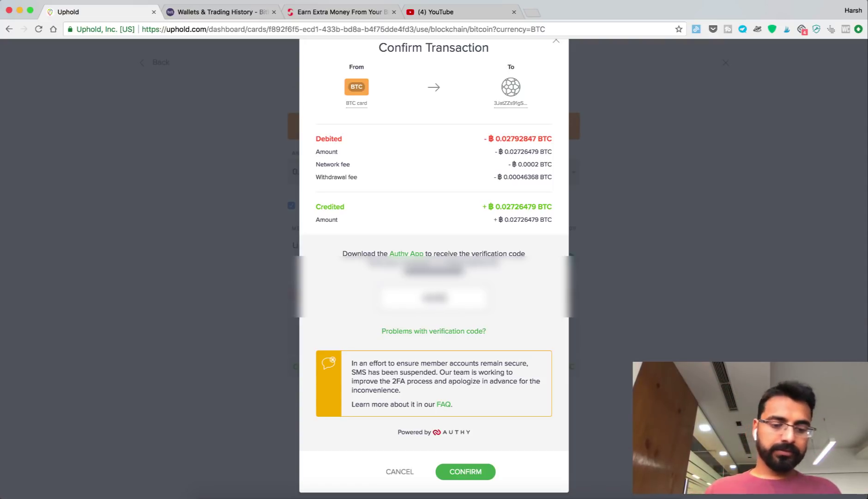
text(78)
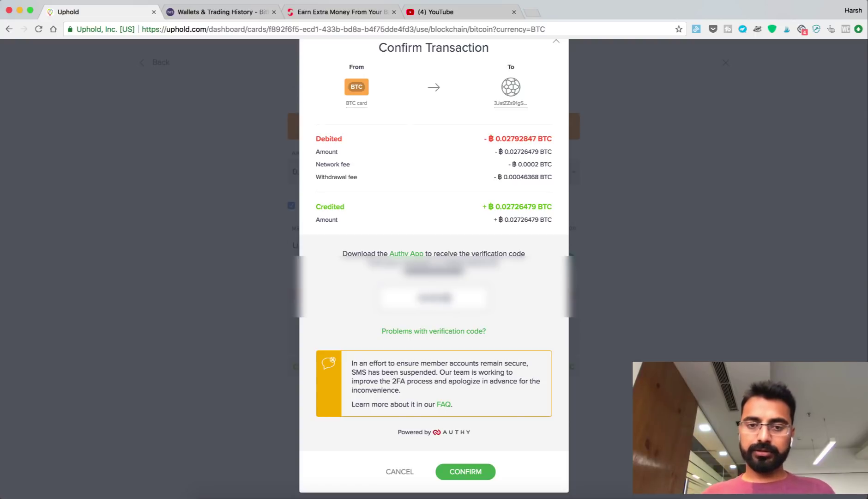
click(463, 471)
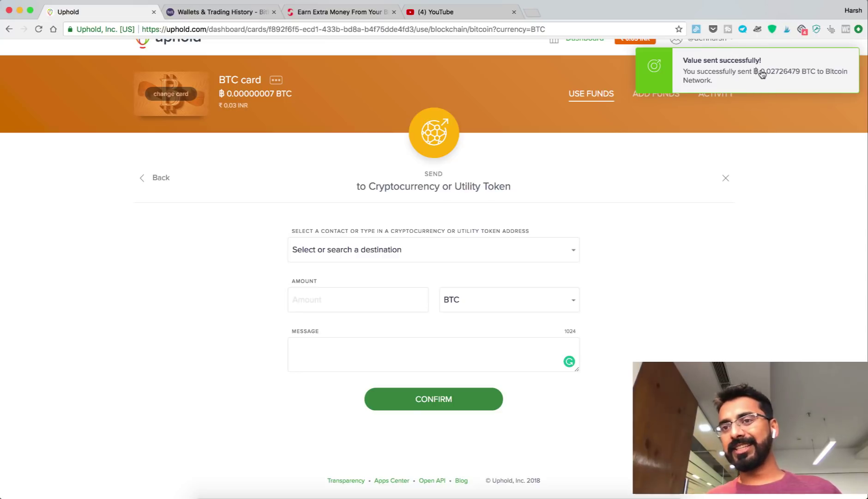
Load blockchain.com's page for the Bitbns deposit address in a new tab, then return to Bitbns
click(532, 13)
text(blockchain.com)
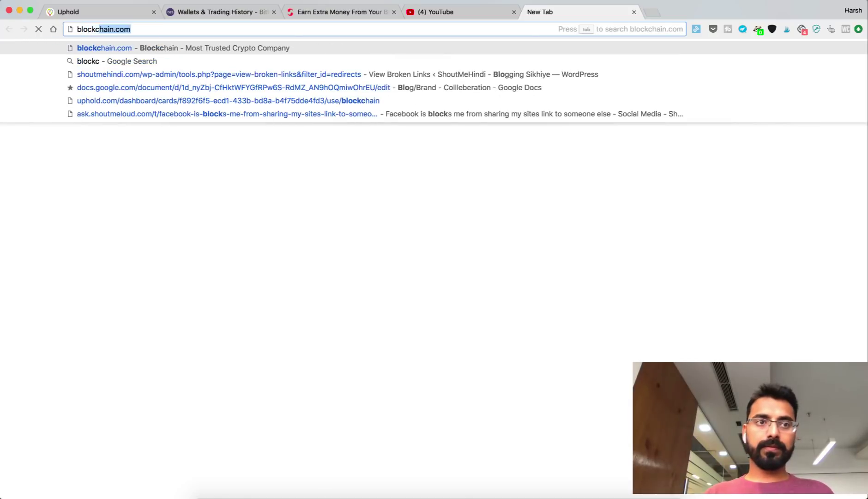
key(Right)
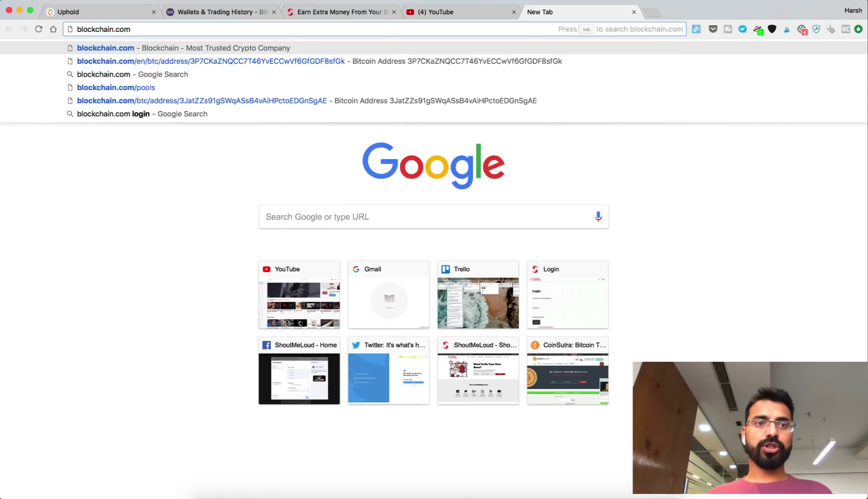
key(Down)
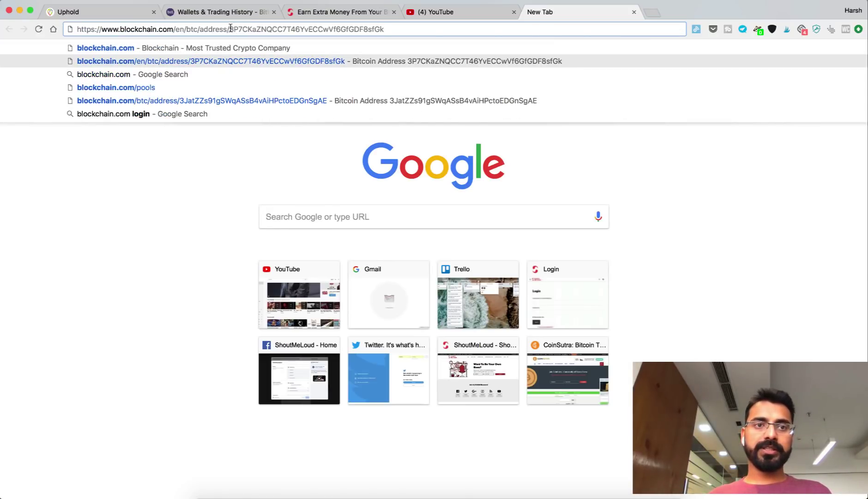
drag(230, 29, 461, 27)
key(super+v)
key(Return)
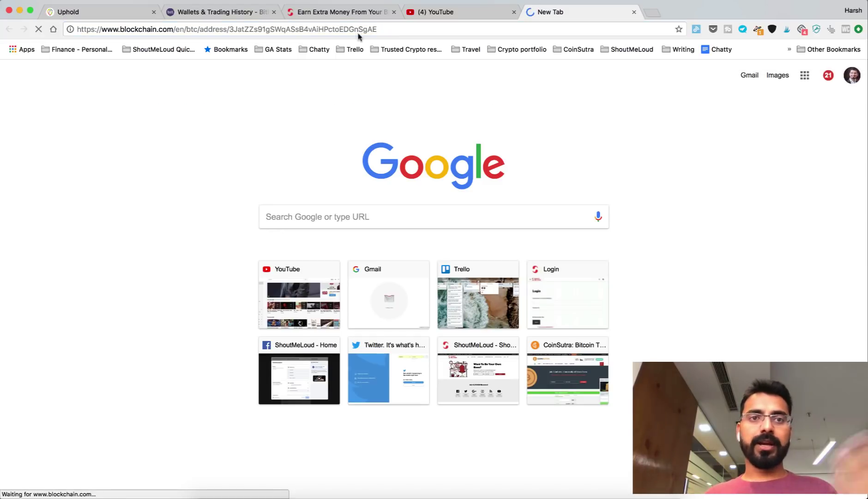
key(super+1)
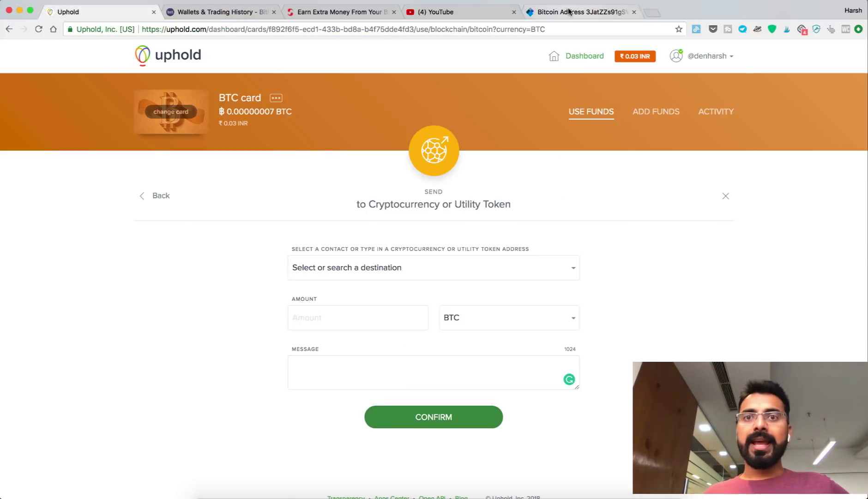
click(569, 11)
click(225, 7)
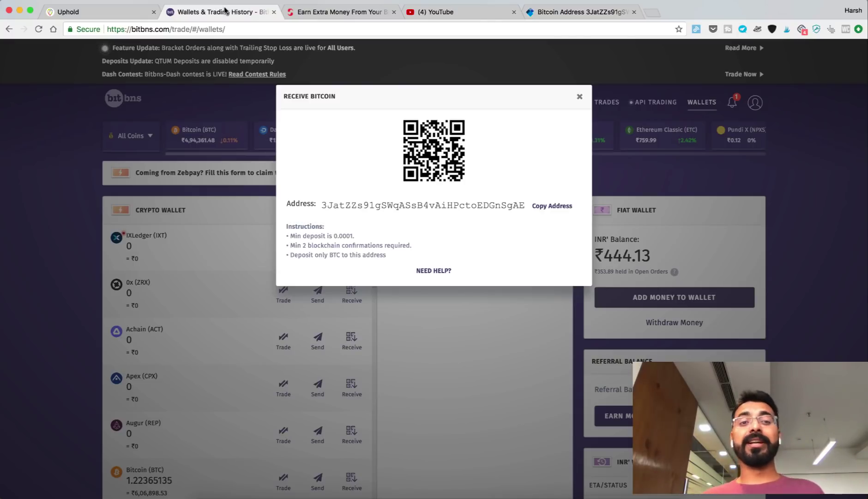
Close the Receive Bitcoin popup, open Bitcoin trading and enter a 0.02 BTC sell volume
click(580, 96)
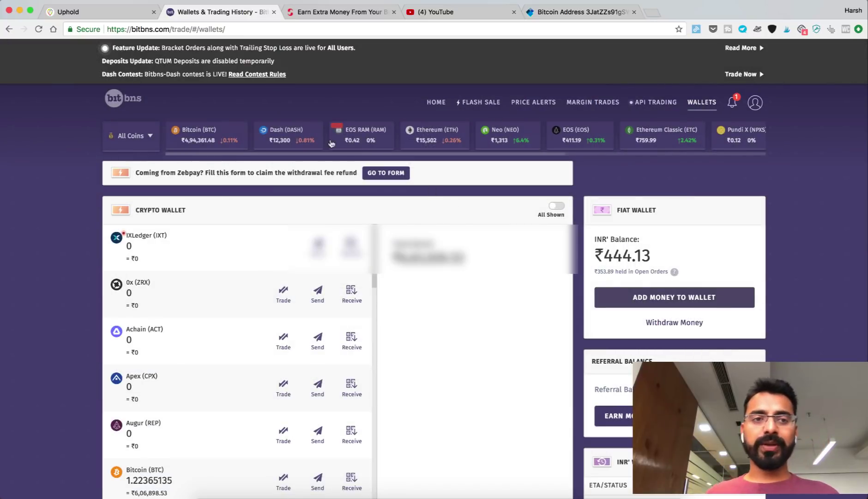
click(212, 140)
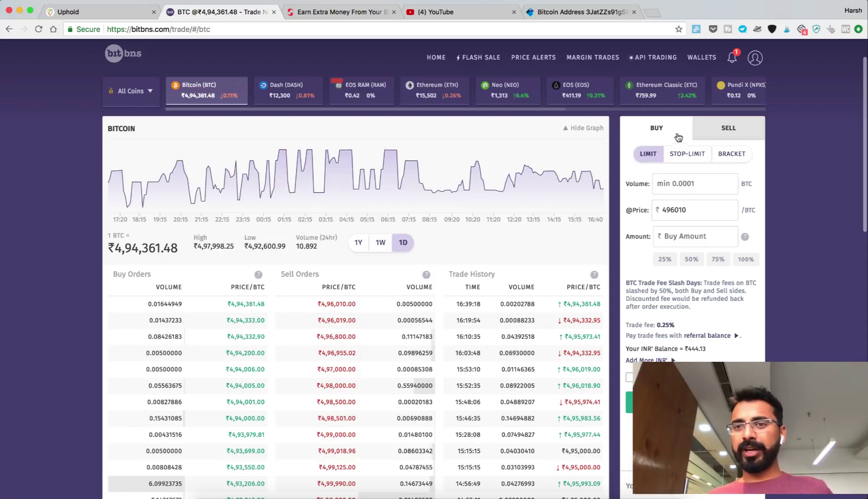
click(729, 129)
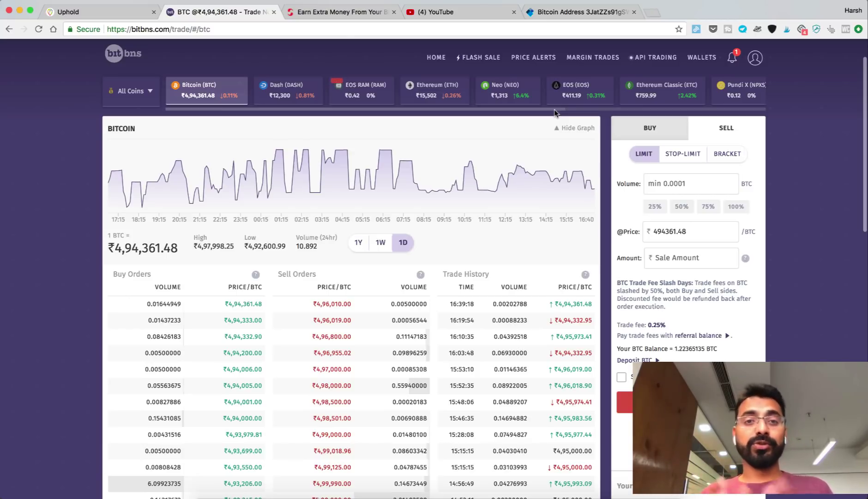
click(683, 186)
text(0.02)
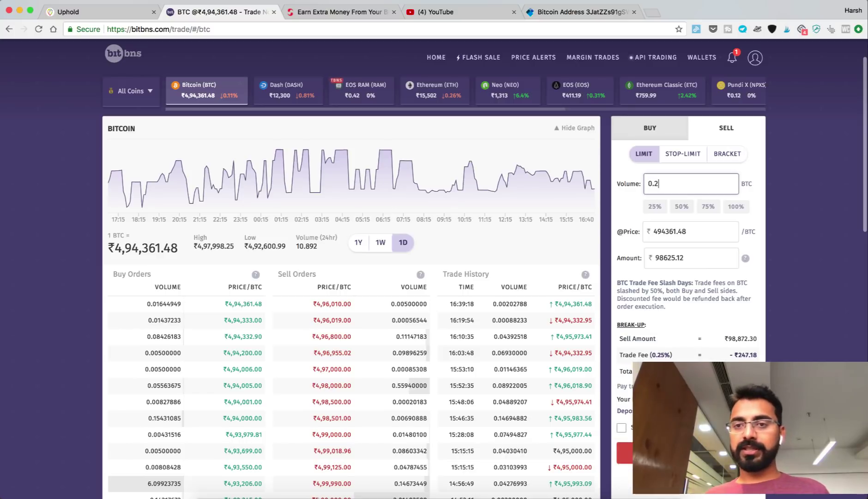
key(BackSpace)
key(BackSpace)
text(02)
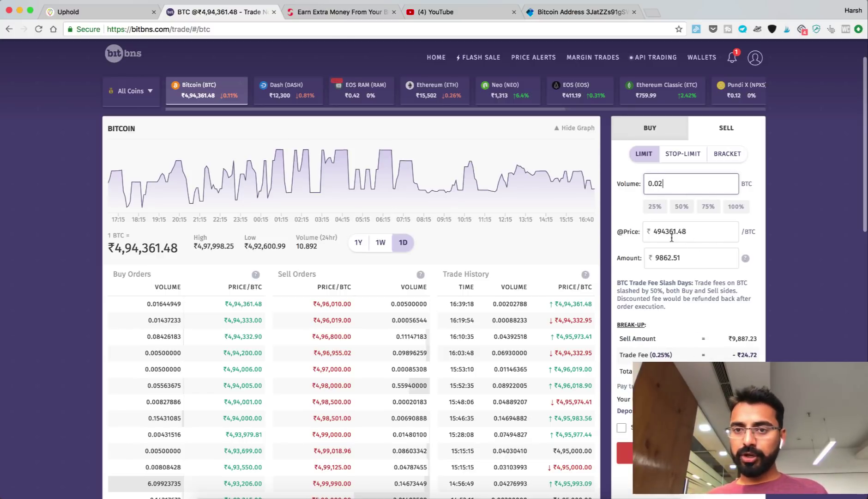
Set the sell price to ₹550361.48 per BTC and submit the order for confirmation
click(666, 231)
drag(666, 231, 634, 235)
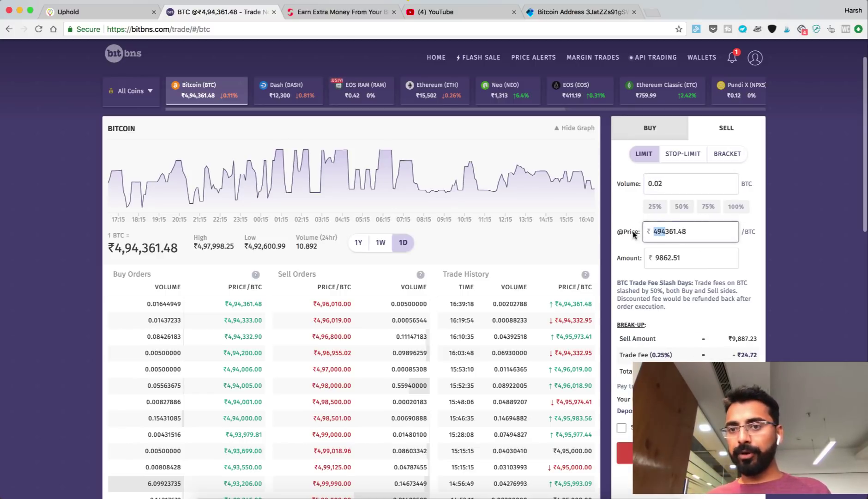
text(550)
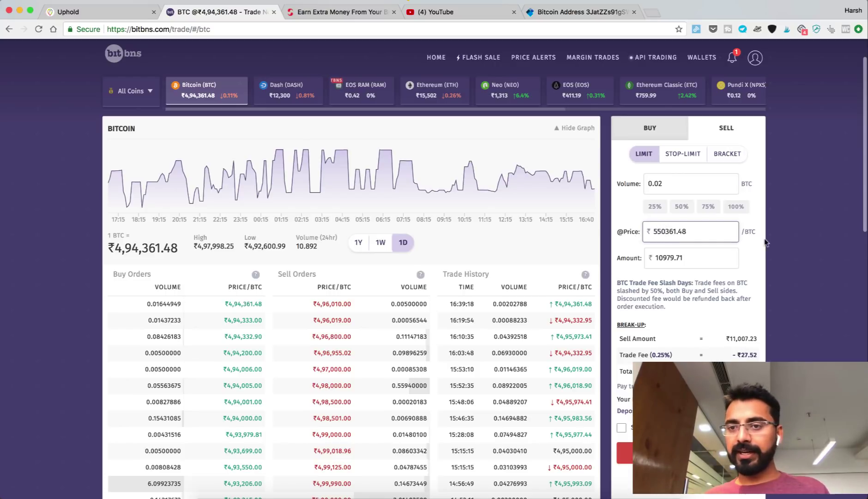
click(768, 239)
drag(652, 227, 734, 229)
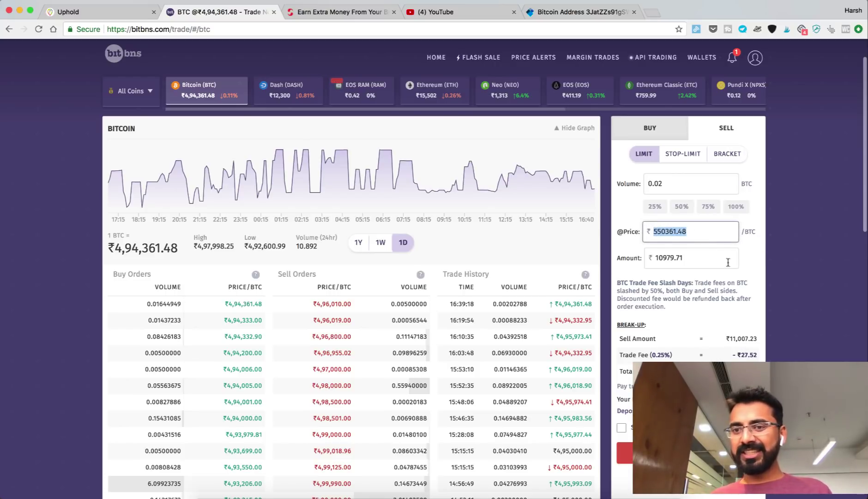
click(748, 260)
scroll(673, 239, down, 2)
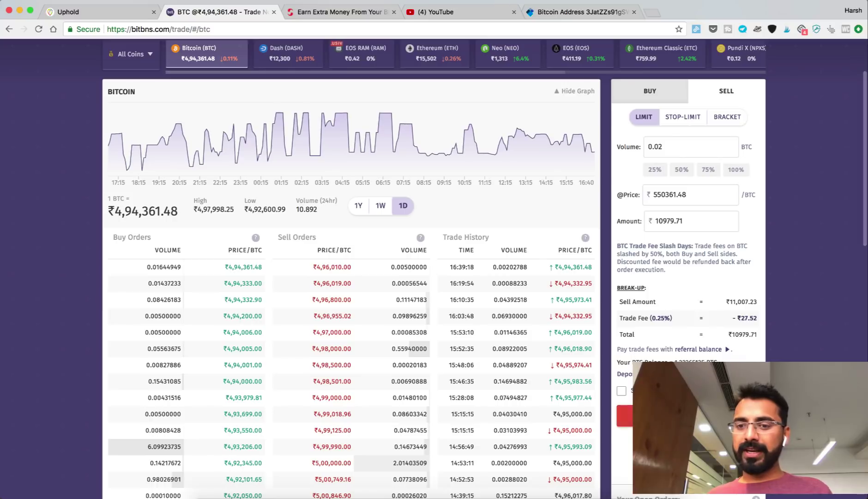
click(669, 416)
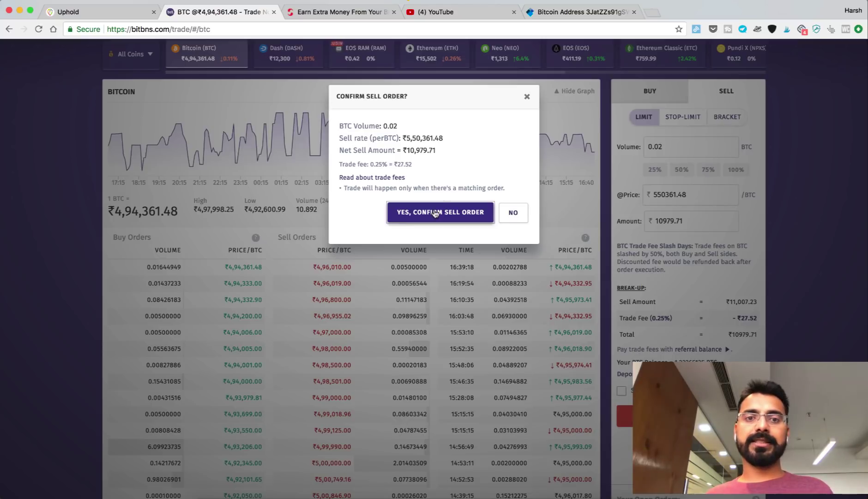
Decline the 0.02 BTC sell order and show the INR, BTC and ETH wallet balances
click(513, 213)
scroll(347, 83, up, 3)
scroll(347, 84, down, 1)
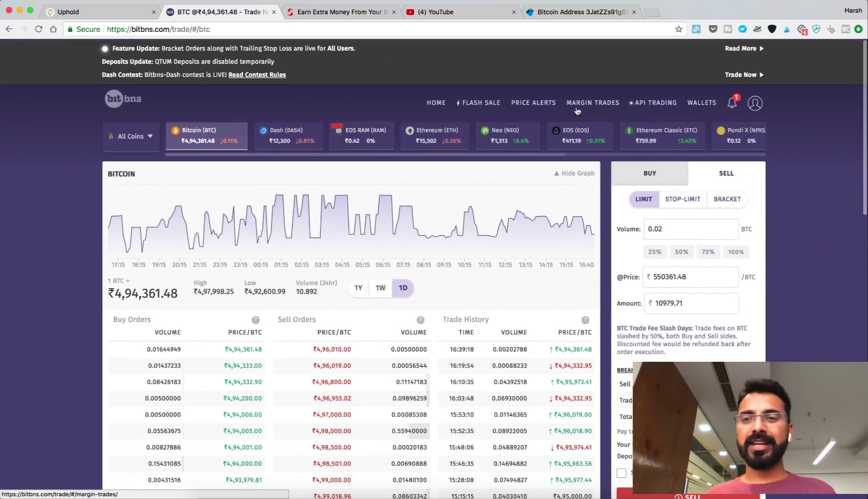
mouse_move(698, 104)
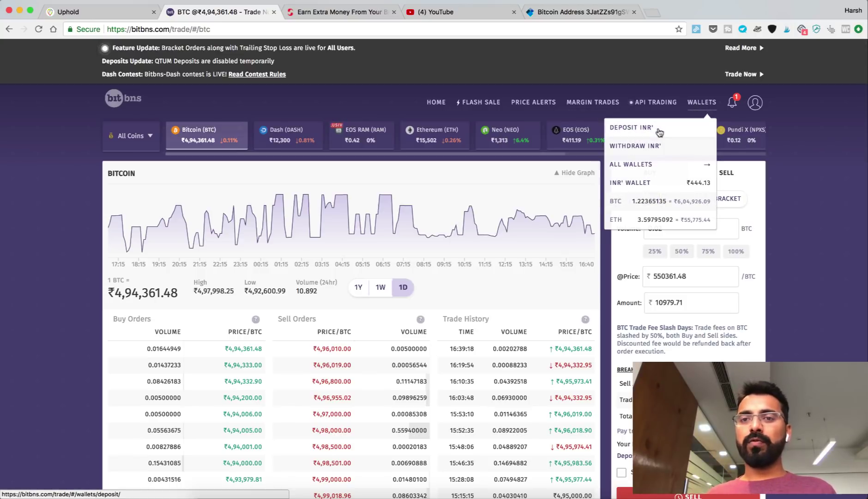